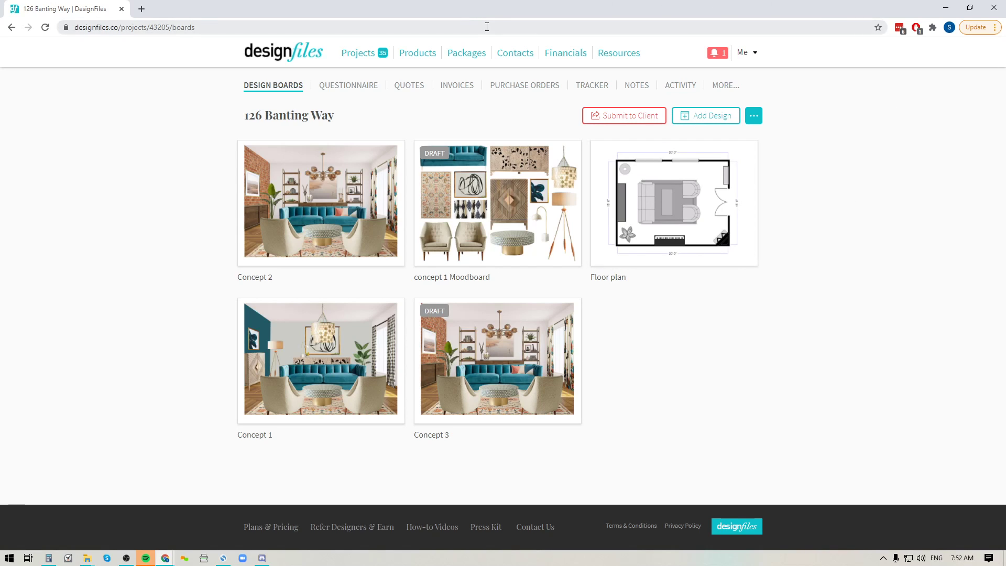
{"action": "left_click", "coordinate": [724, 87]}
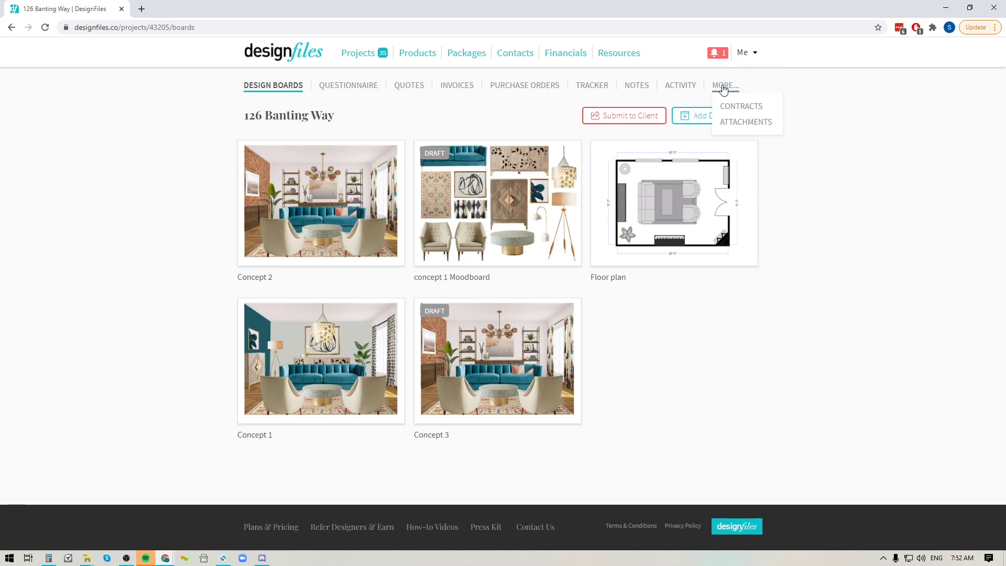
{"action": "left_click", "coordinate": [741, 107]}
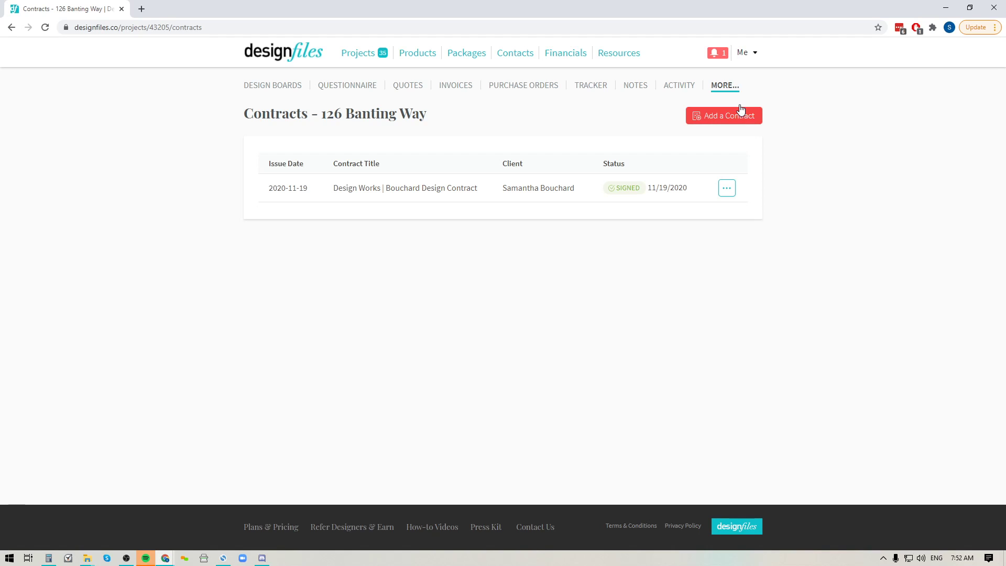
Step: Add a new contract, paste in the full interior design contract text, and require client signature
{"action": "left_click", "coordinate": [717, 119]}
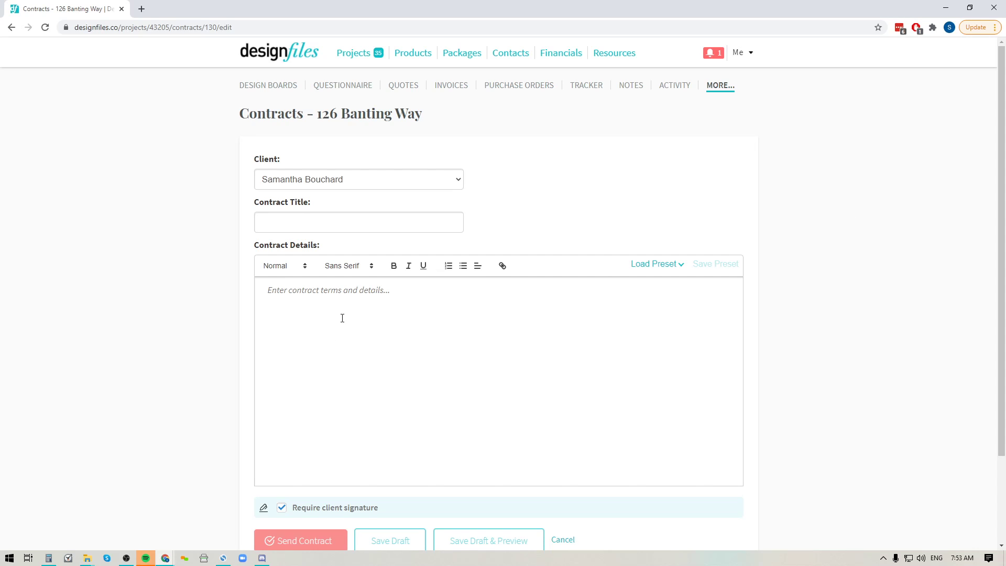
{"action": "key", "text": "ctrl+v"}
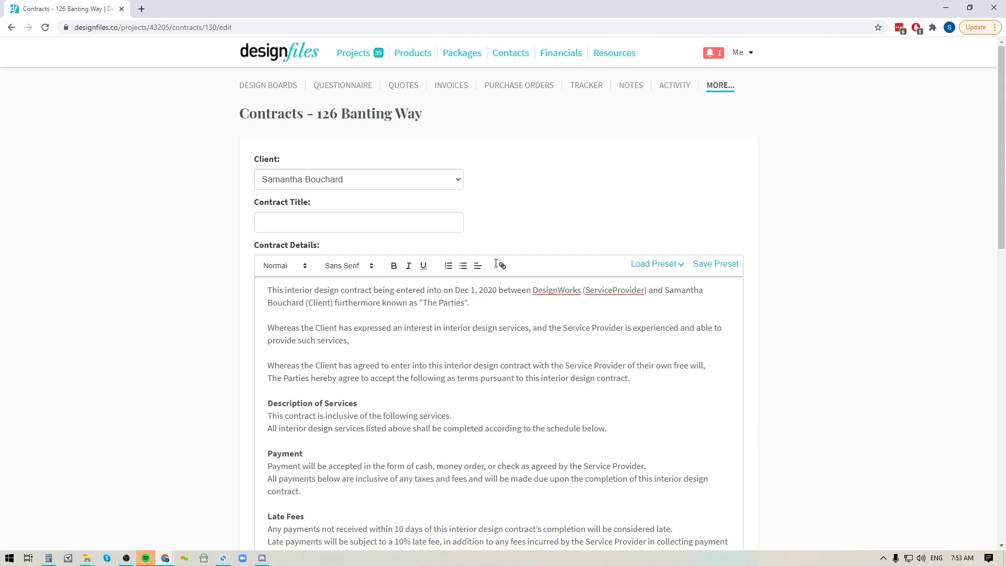
{"action": "scroll", "coordinate": [421, 441], "scroll_direction": "down", "scroll_amount": 10}
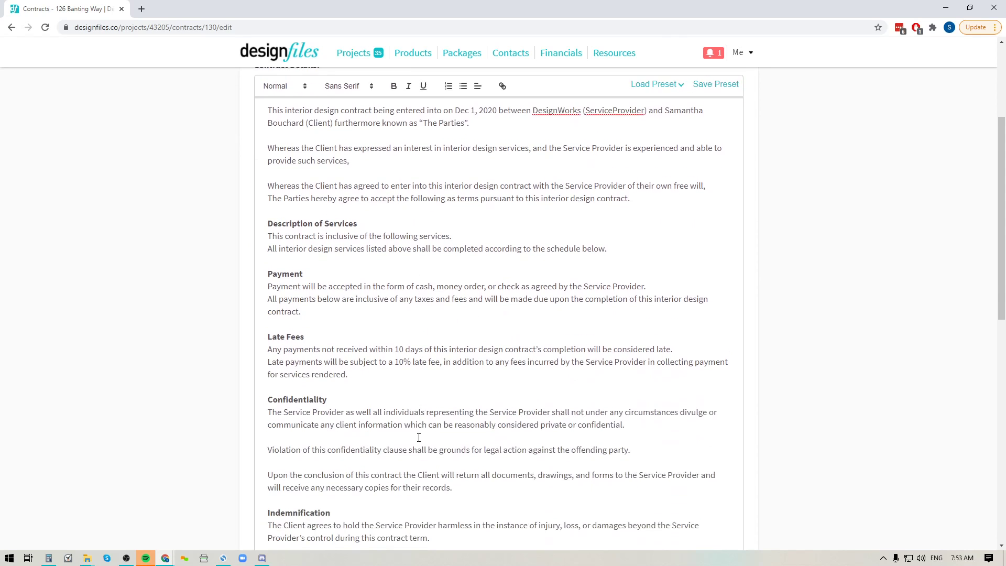
{"action": "scroll", "coordinate": [412, 412], "scroll_direction": "down", "scroll_amount": 4}
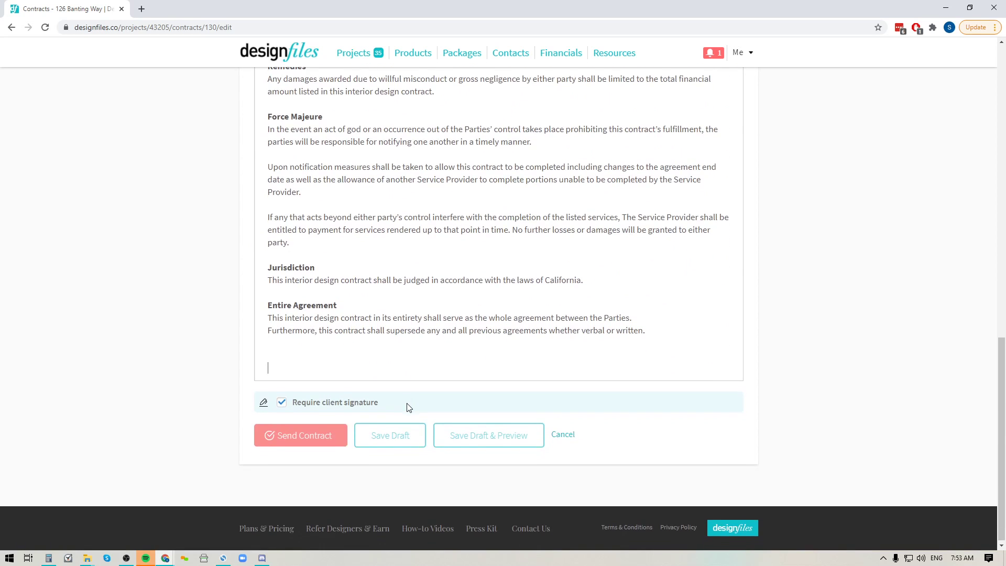
{"action": "left_click", "coordinate": [282, 401]}
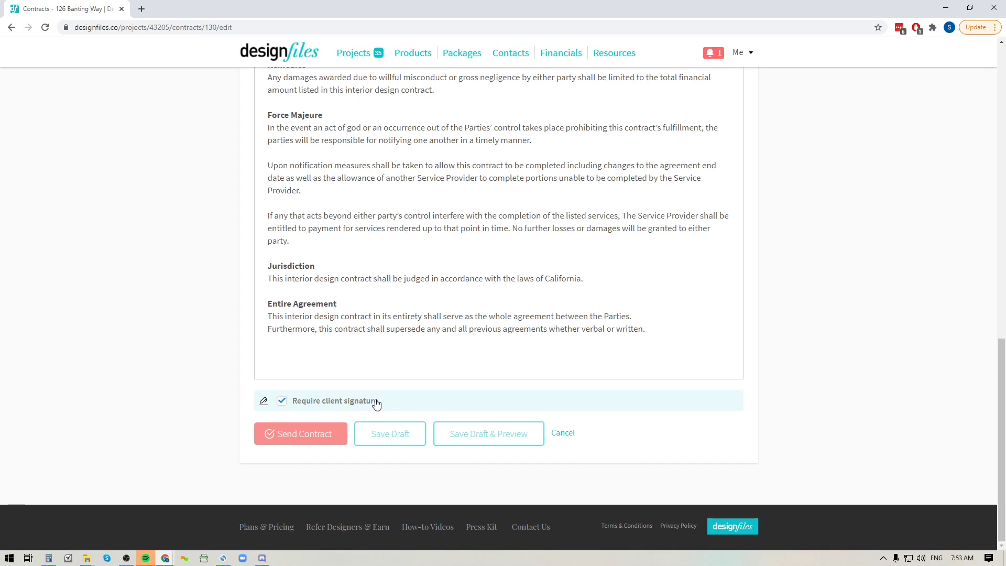
{"action": "scroll", "coordinate": [451, 332], "scroll_direction": "up", "scroll_amount": 14}
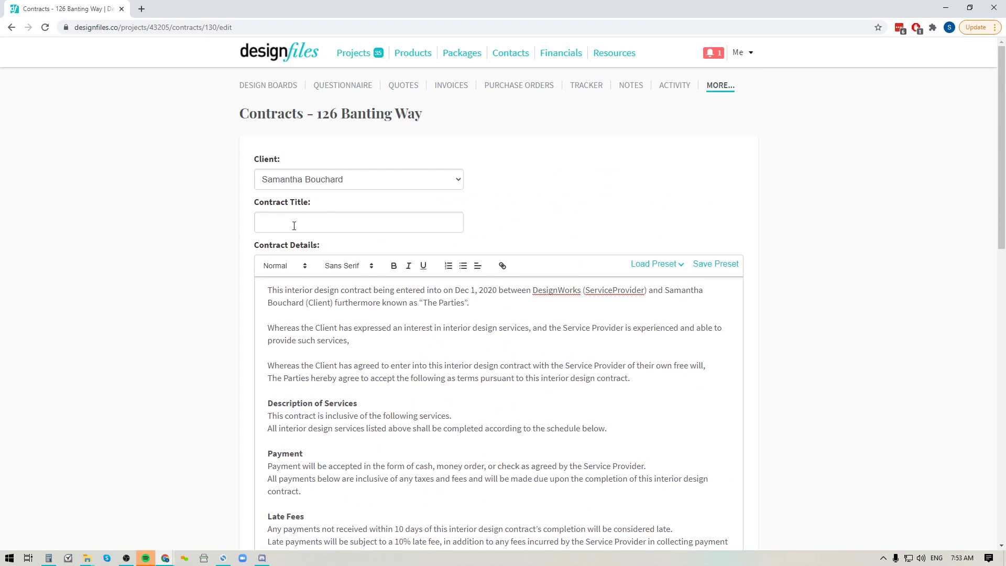
Step: Reuse the earlier Design Works design contract title, replacing the old surname with the current client's
{"action": "left_click", "coordinate": [294, 225]}
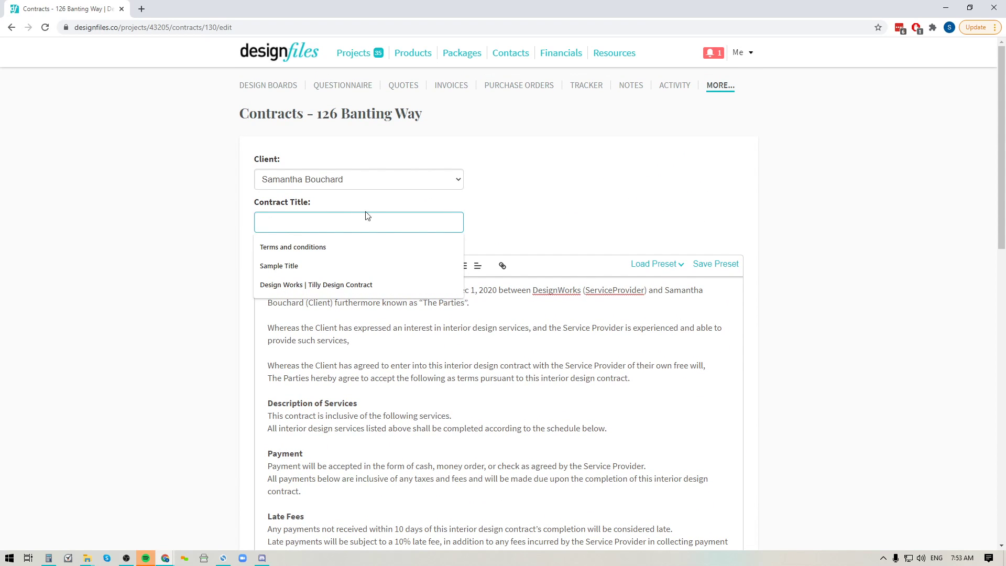
{"action": "left_click", "coordinate": [282, 285]}
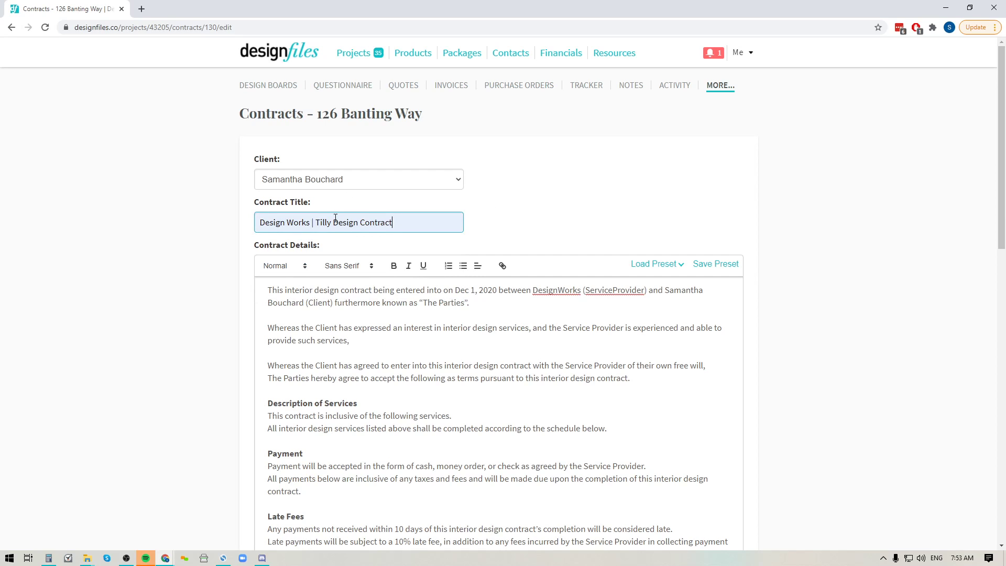
{"action": "left_click_drag", "start_coordinate": [333, 221], "coordinate": [317, 216]}
{"action": "type", "text": "Bouchard"}
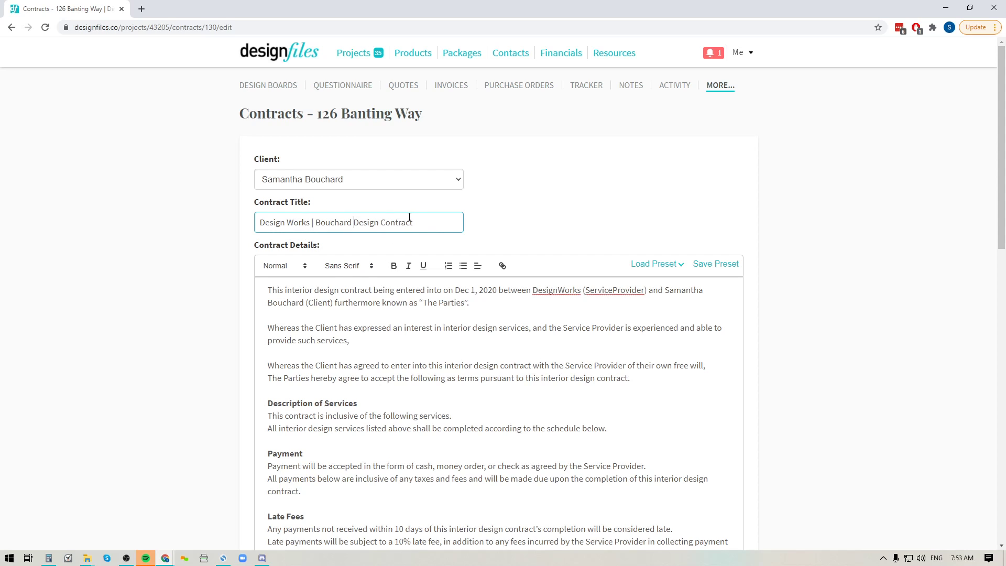
{"action": "left_click", "coordinate": [590, 215]}
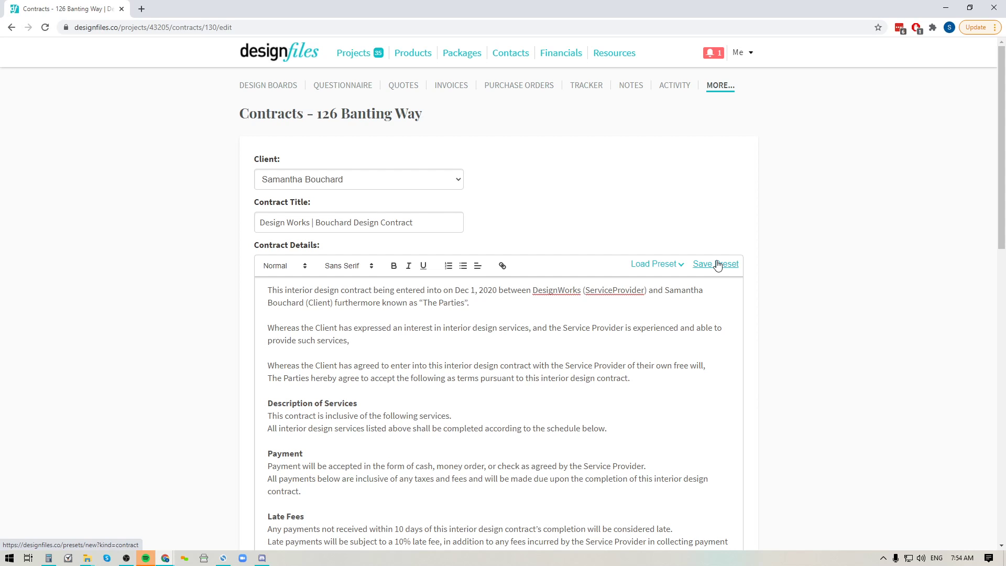
{"action": "left_click", "coordinate": [721, 264]}
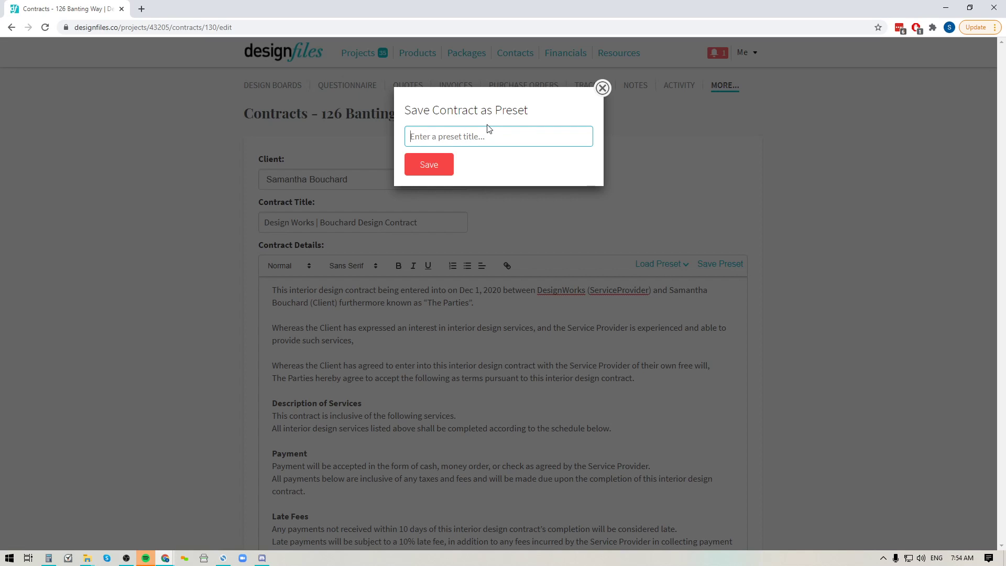
{"action": "left_click", "coordinate": [602, 88]}
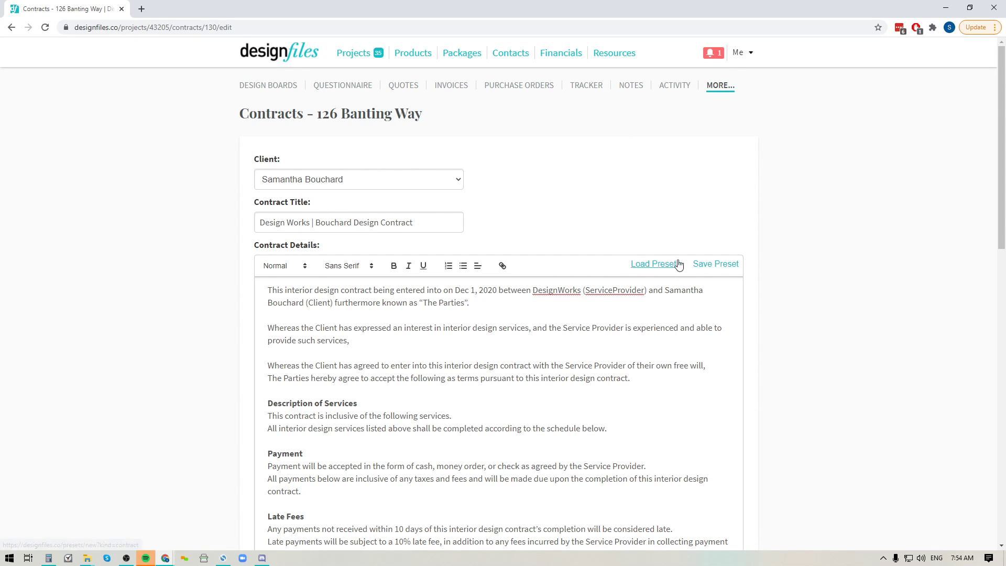
{"action": "left_click", "coordinate": [654, 269]}
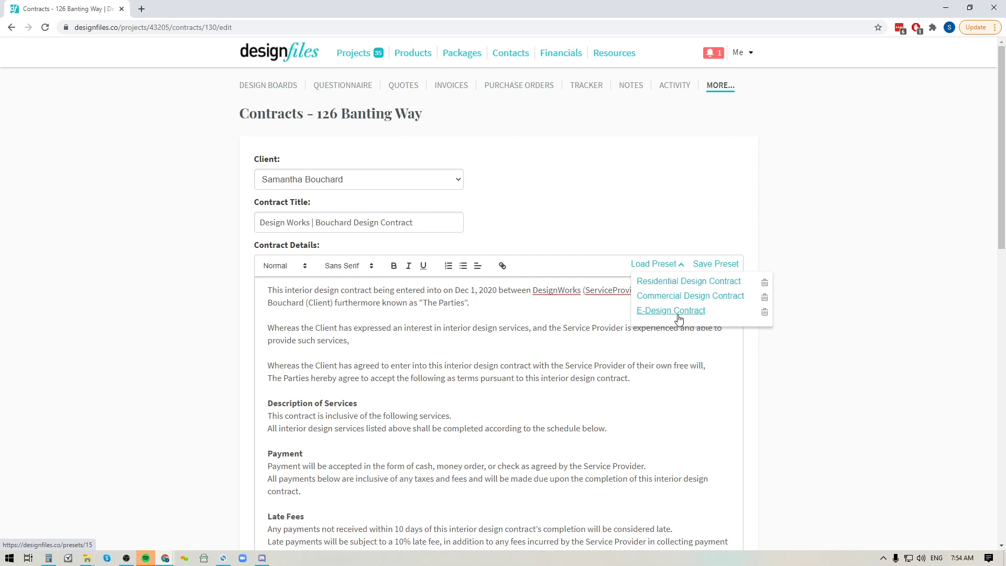
{"action": "left_click", "coordinate": [833, 212]}
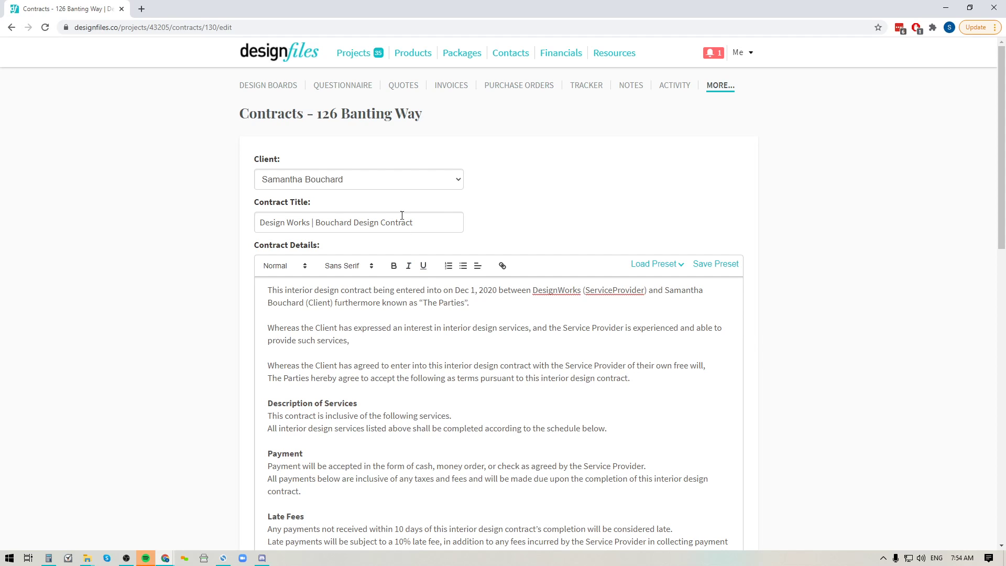
Step: Save the contract draft and open its preview
{"action": "scroll", "coordinate": [440, 316], "scroll_direction": "down", "scroll_amount": 5}
{"action": "scroll", "coordinate": [440, 316], "scroll_direction": "down", "scroll_amount": 8}
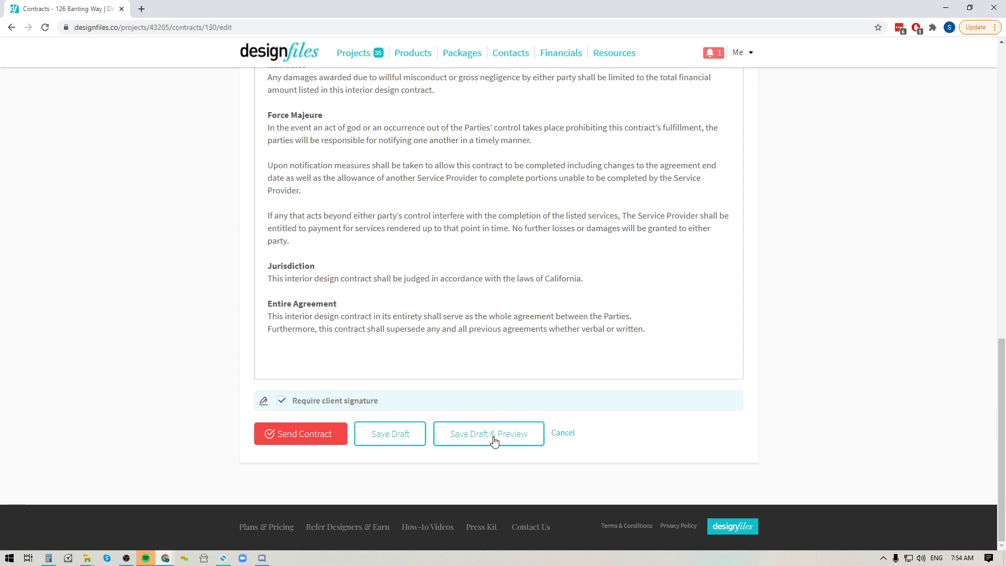
{"action": "left_click", "coordinate": [518, 434]}
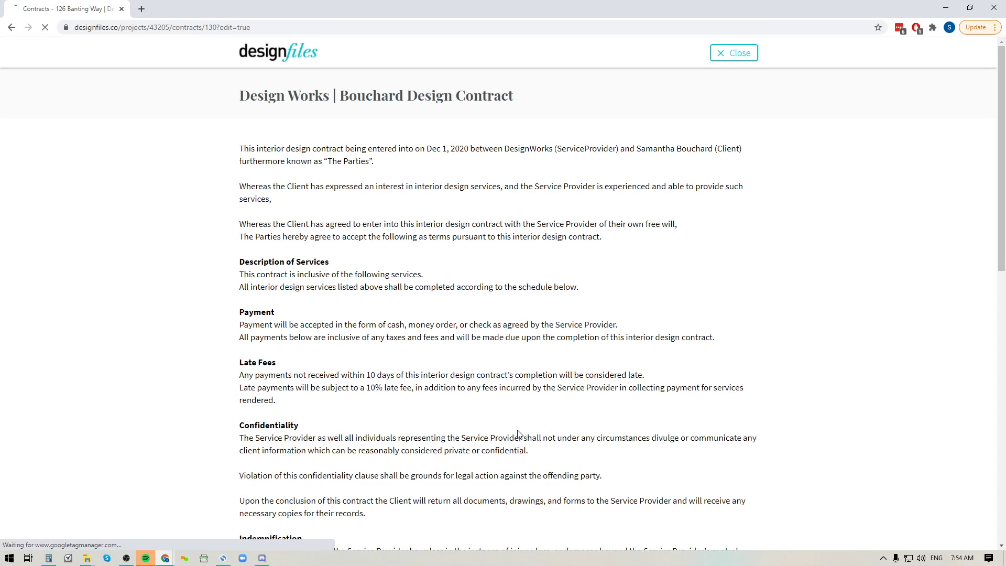
Step: Tick the acknowledgement in the preview and close it to return to the editor
{"action": "scroll", "coordinate": [425, 291], "scroll_direction": "down", "scroll_amount": 2}
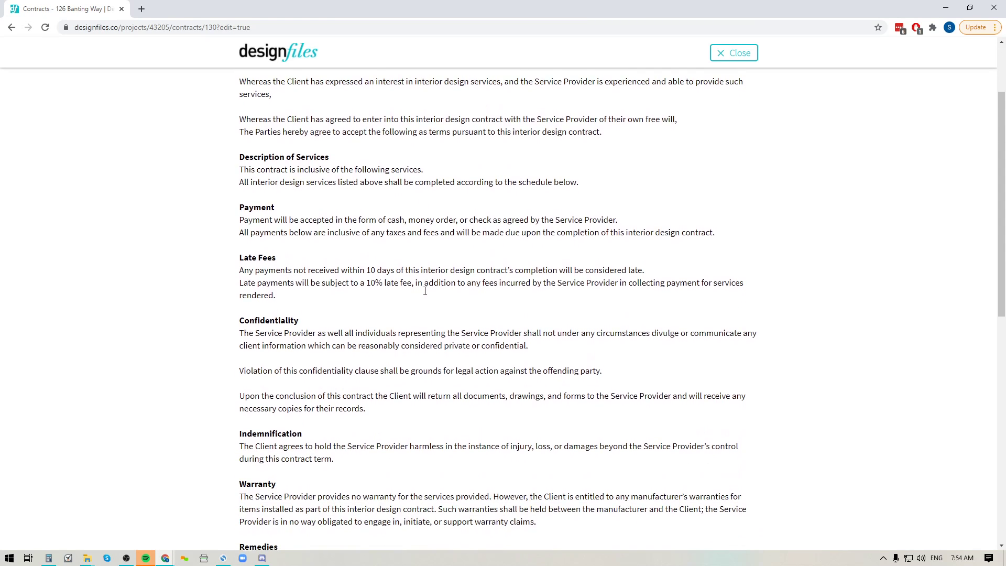
{"action": "scroll", "coordinate": [425, 291], "scroll_direction": "down", "scroll_amount": 10}
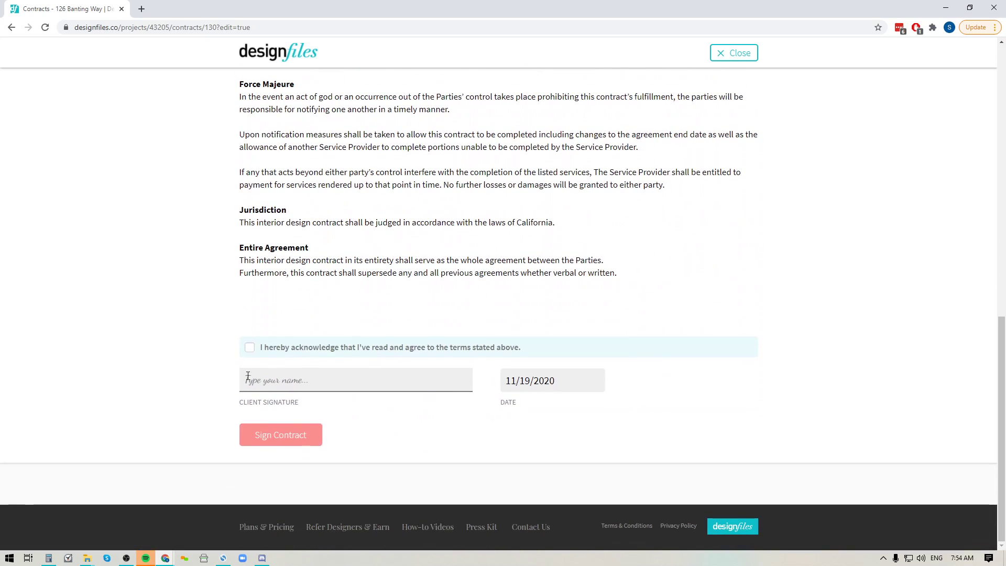
{"action": "left_click", "coordinate": [253, 354]}
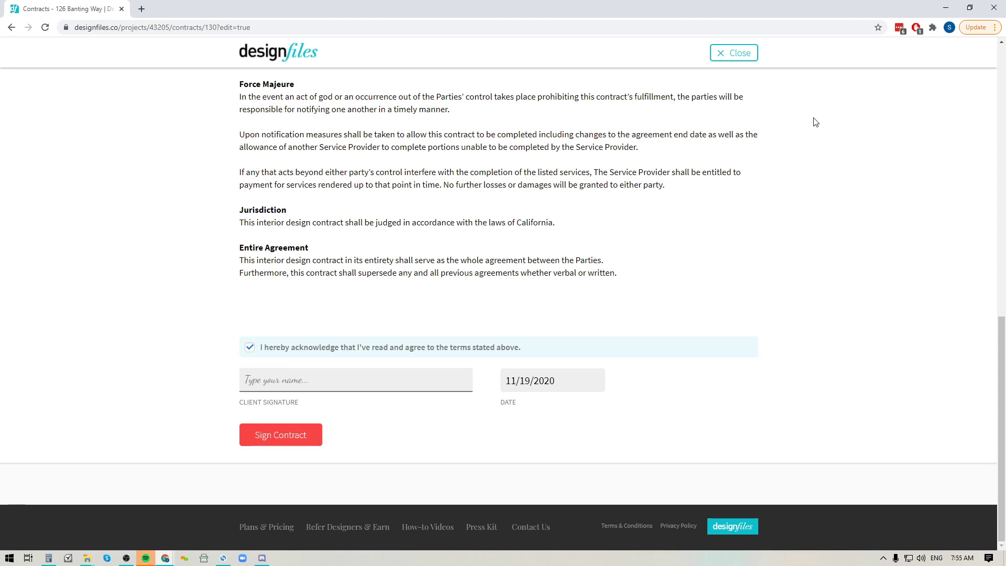
{"action": "left_click", "coordinate": [741, 53]}
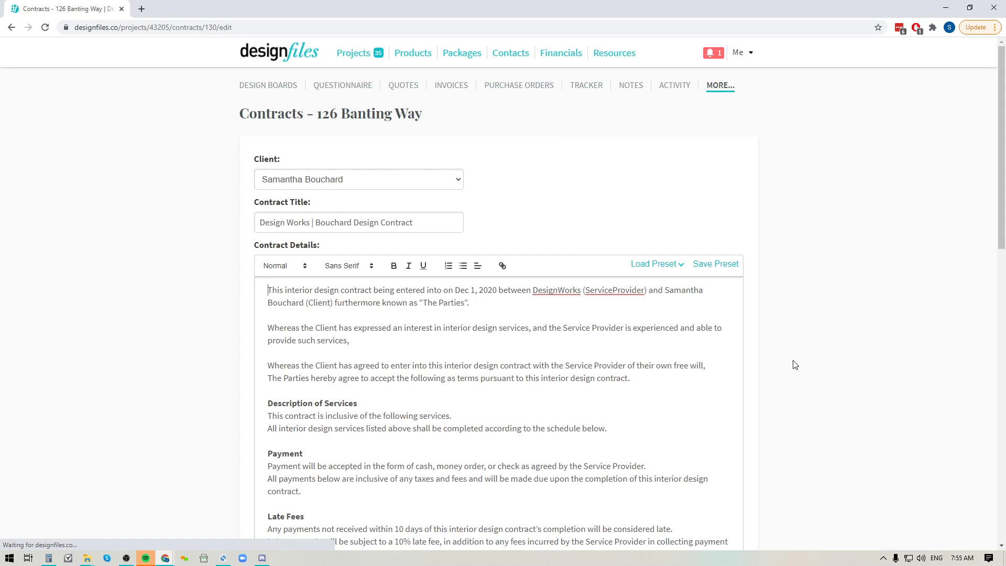
Step: Send the new design contract to the client and confirm the send in the dialog
{"action": "scroll", "coordinate": [495, 312], "scroll_direction": "down", "scroll_amount": 8}
{"action": "scroll", "coordinate": [495, 312], "scroll_direction": "down", "scroll_amount": 6}
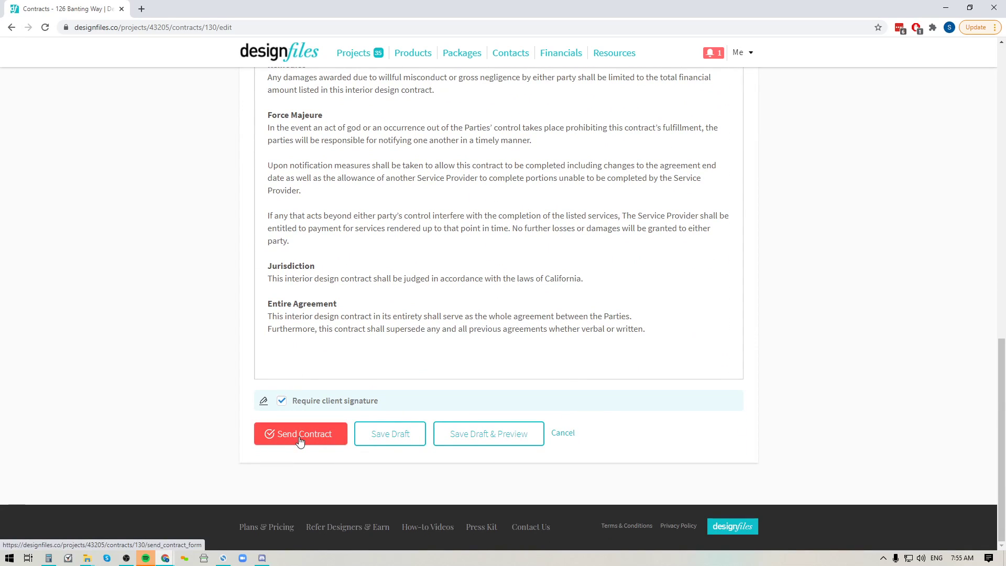
{"action": "left_click", "coordinate": [300, 440]}
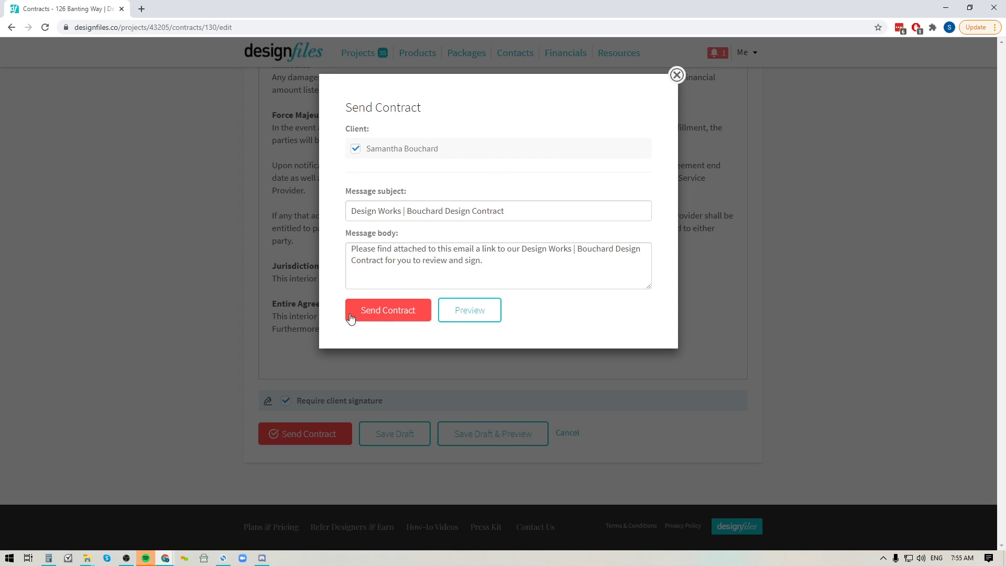
{"action": "left_click", "coordinate": [388, 317]}
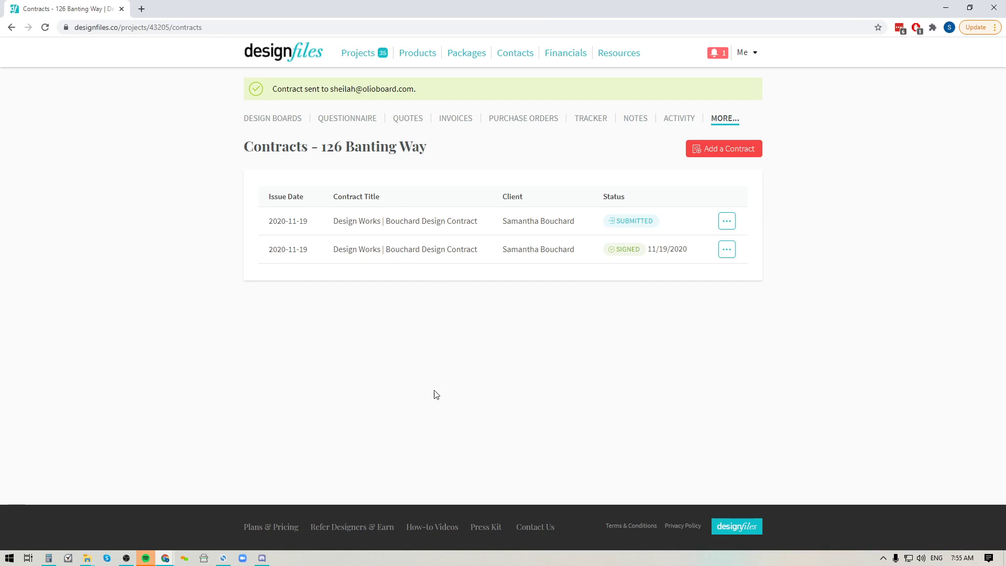
{"action": "mouse_move", "coordinate": [165, 558]}
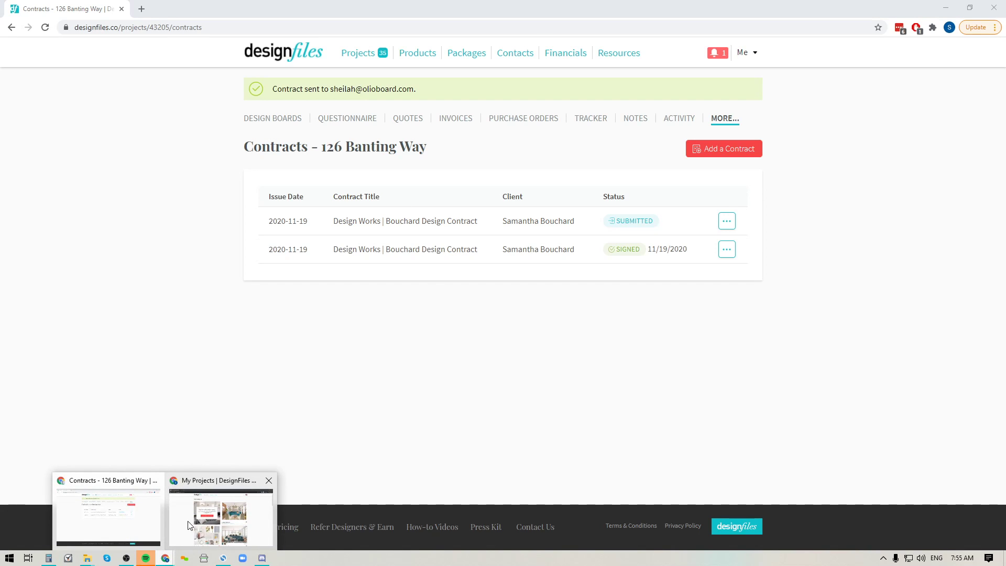
{"action": "left_click", "coordinate": [251, 504]}
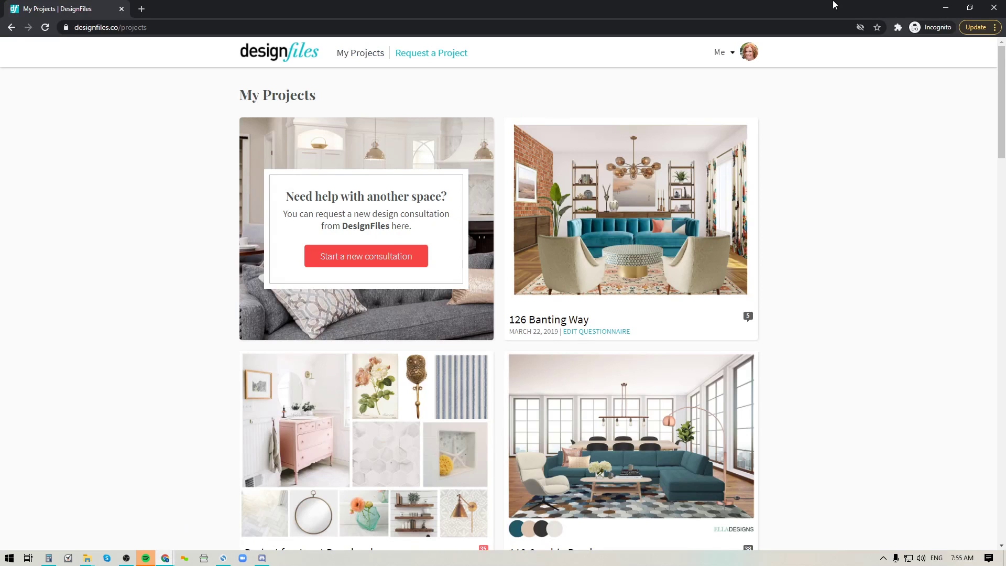
{"action": "left_click", "coordinate": [45, 27]}
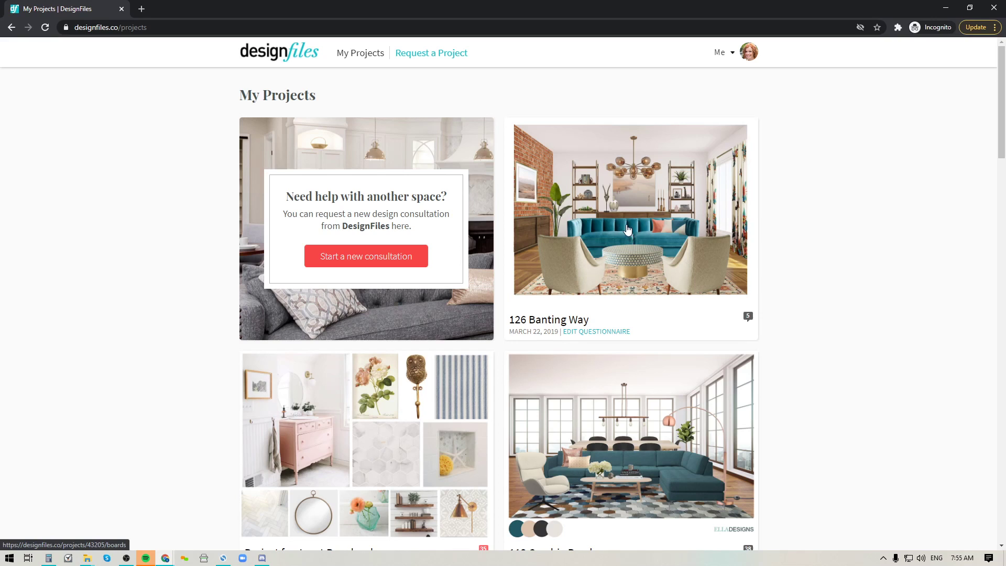
{"action": "left_click", "coordinate": [604, 247]}
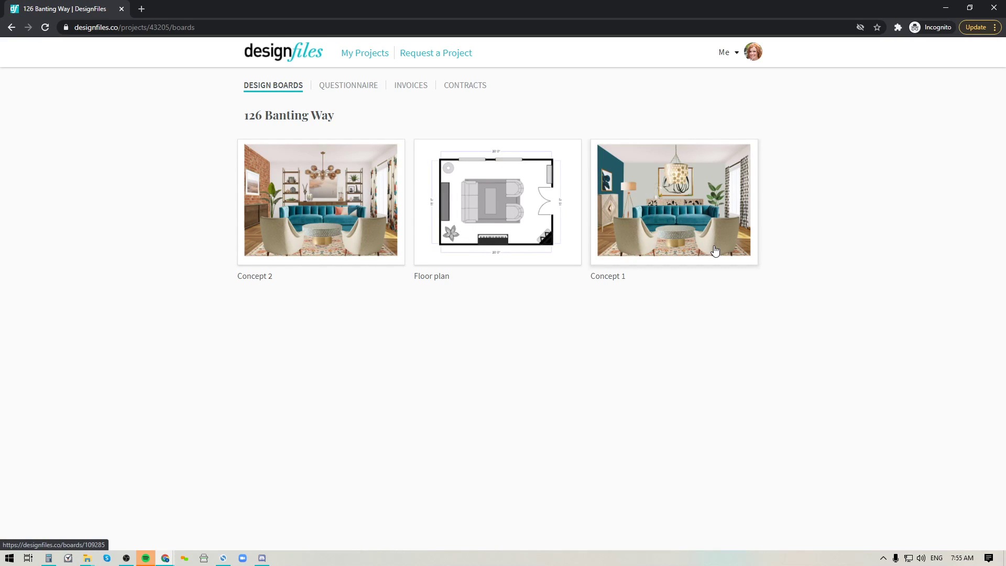
{"action": "left_click", "coordinate": [457, 87]}
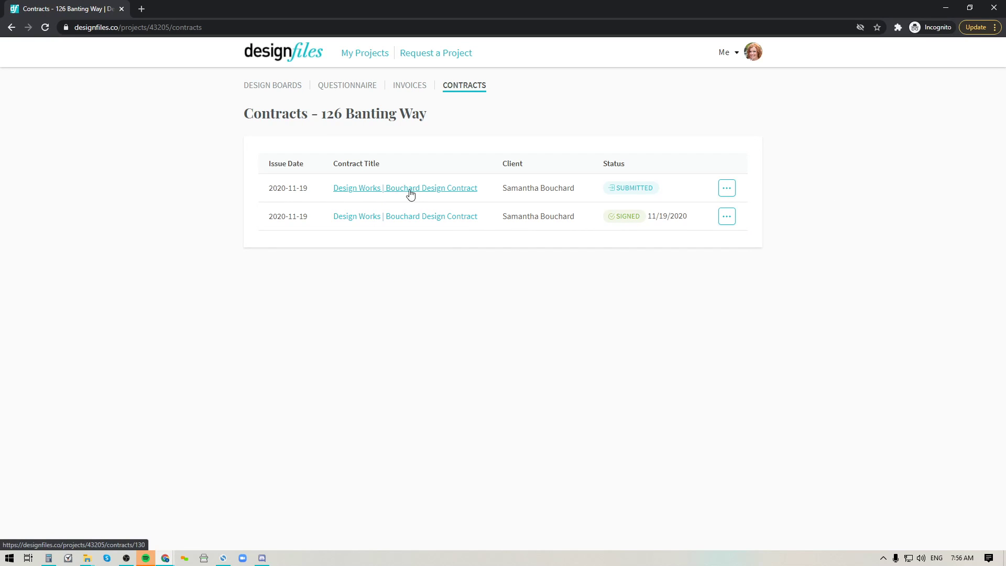
{"action": "left_click", "coordinate": [396, 191]}
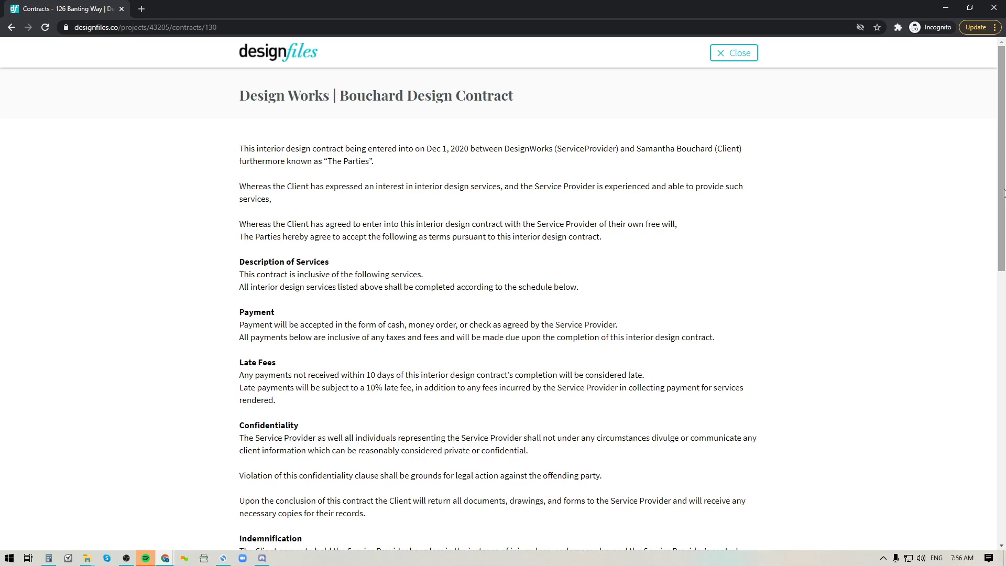
Step: Accept the terms, type the client's full name as signature, correcting the surname, and sign
{"action": "scroll", "coordinate": [813, 266], "scroll_direction": "down", "scroll_amount": 12}
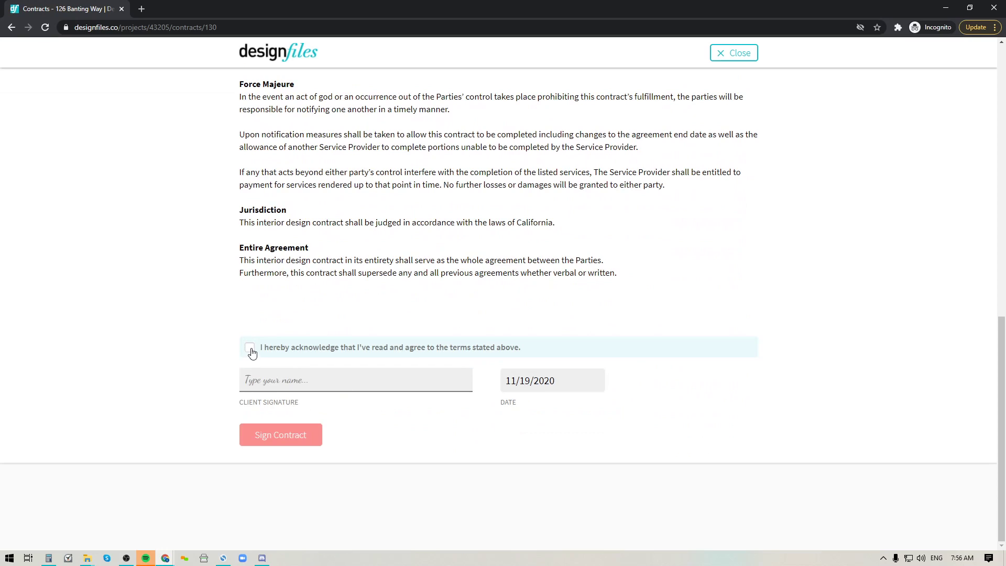
{"action": "left_click", "coordinate": [249, 348]}
{"action": "left_click", "coordinate": [270, 380]}
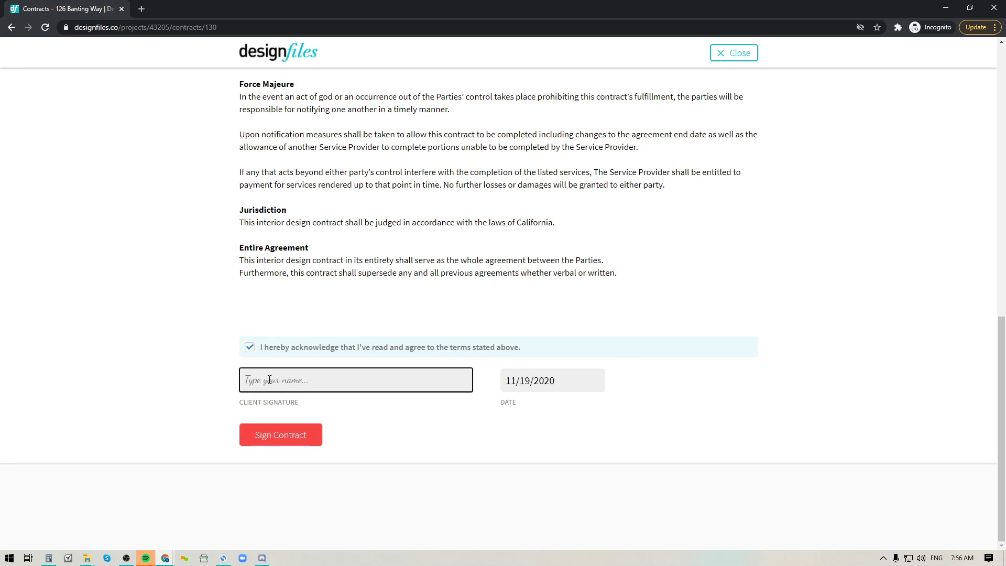
{"action": "type", "text": "Bouchard"}
{"action": "left_click", "coordinate": [272, 437]}
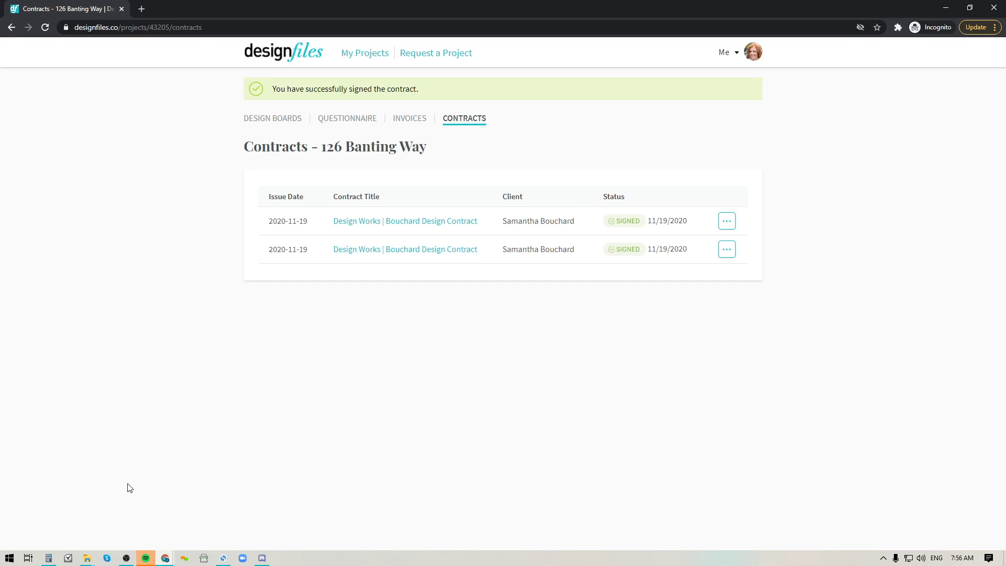
Step: Back in the designer's window, refresh the contracts list and view the first contract's client signature
{"action": "left_click", "coordinate": [163, 560]}
{"action": "left_click", "coordinate": [132, 522]}
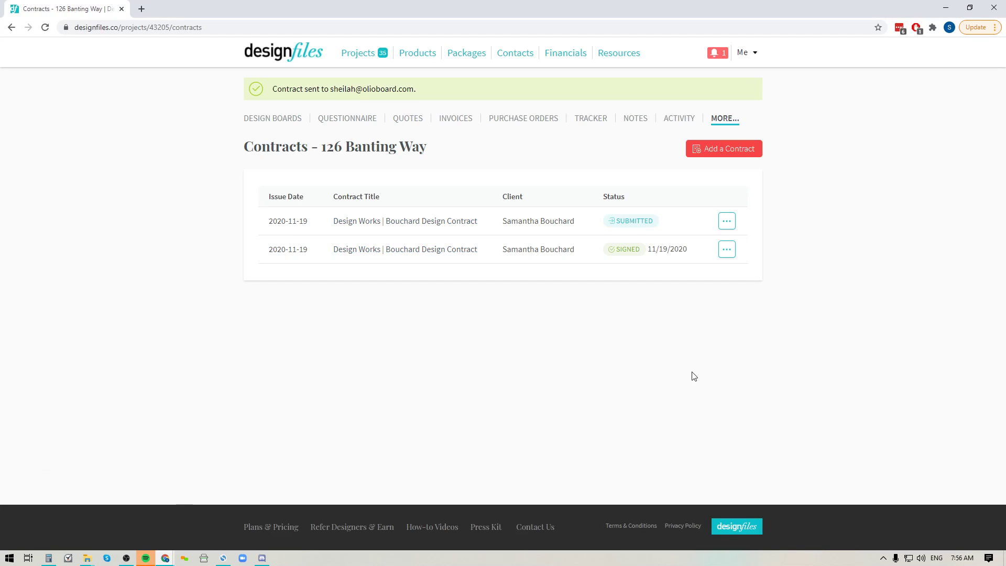
{"action": "left_click", "coordinate": [45, 30]}
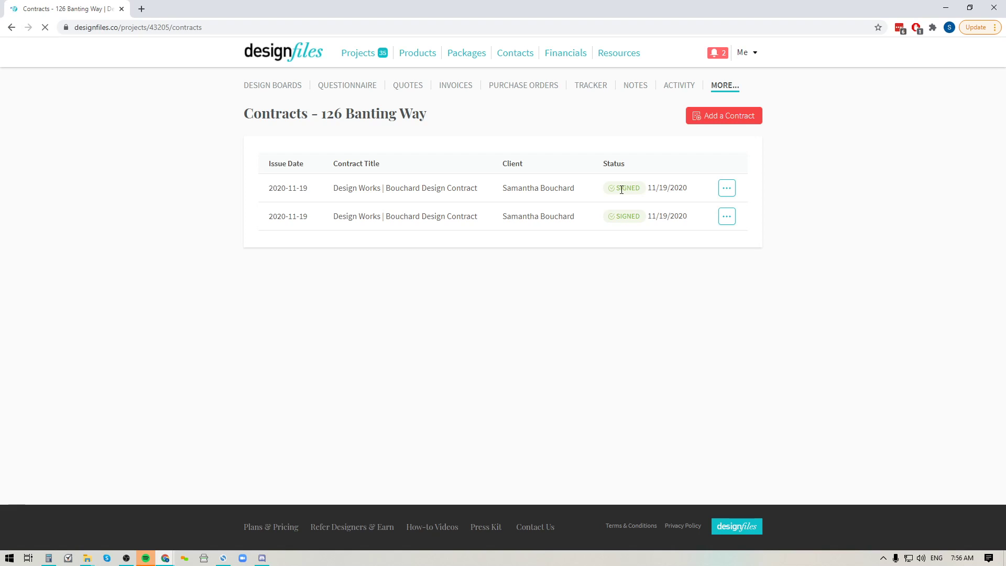
{"action": "left_click", "coordinate": [723, 191]}
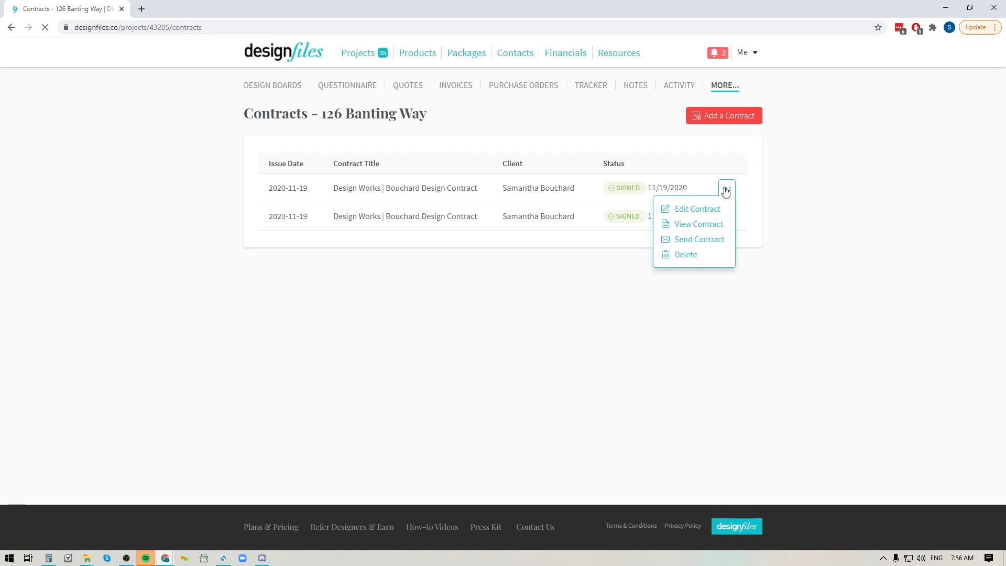
{"action": "left_click", "coordinate": [681, 226]}
{"action": "scroll", "coordinate": [432, 378], "scroll_direction": "down", "scroll_amount": 13}
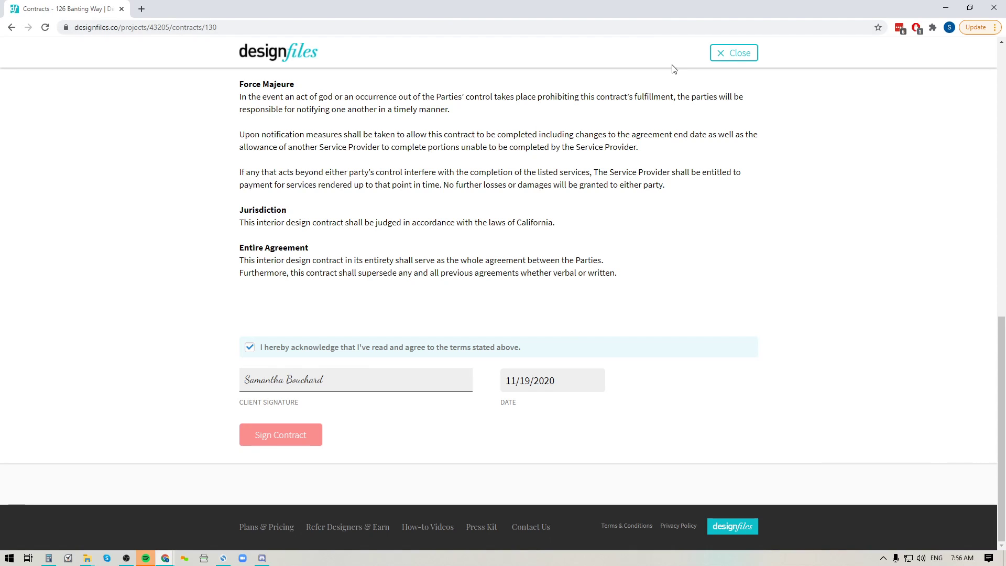
{"action": "left_click", "coordinate": [732, 54]}
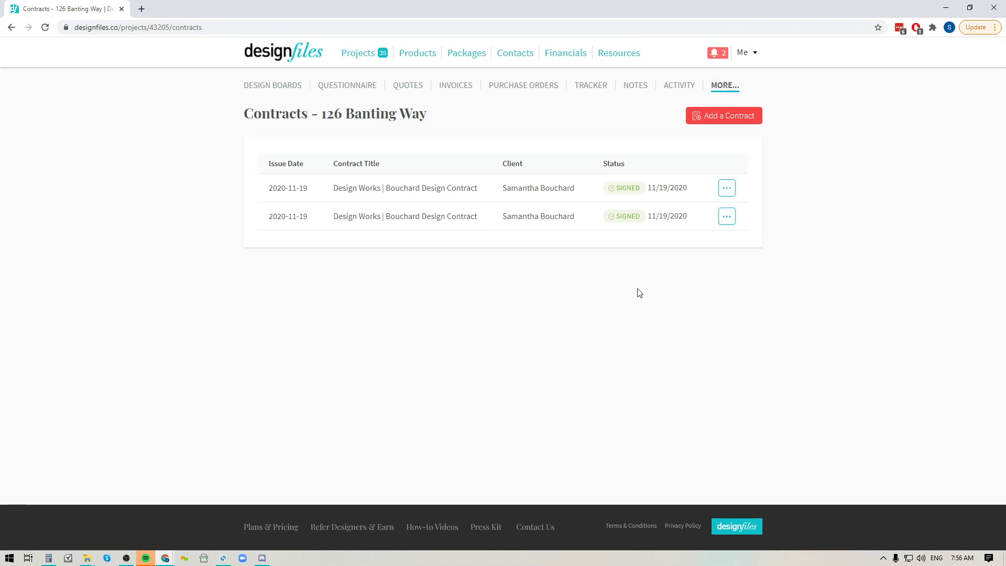